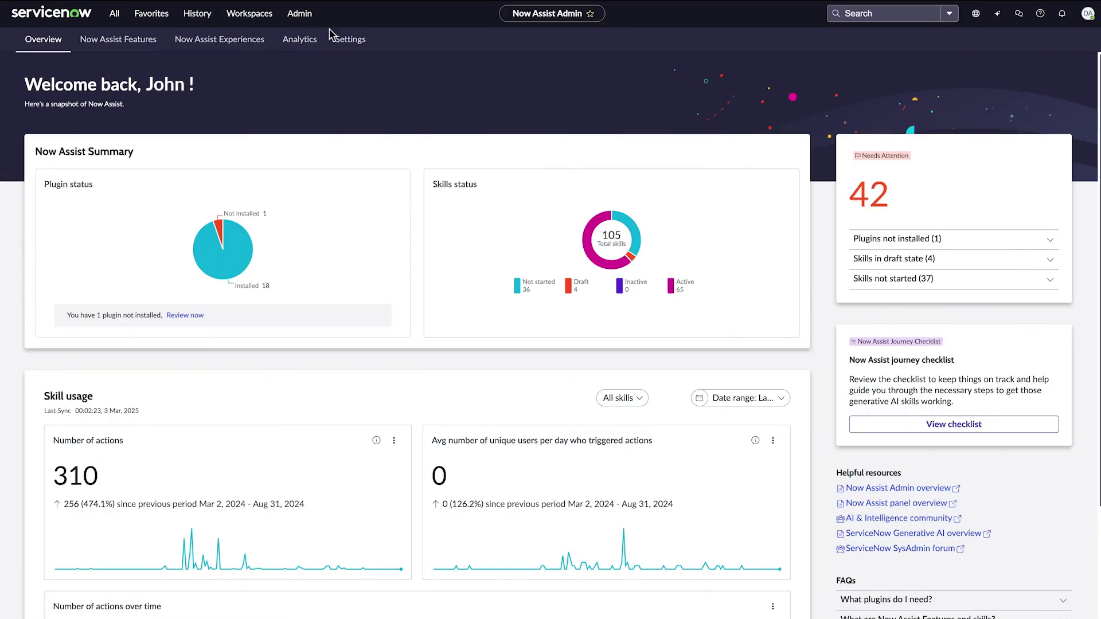
- Go to the Offensiveness settings under Now Assist Guardian in Now Assist settings
left_click(303, 16)
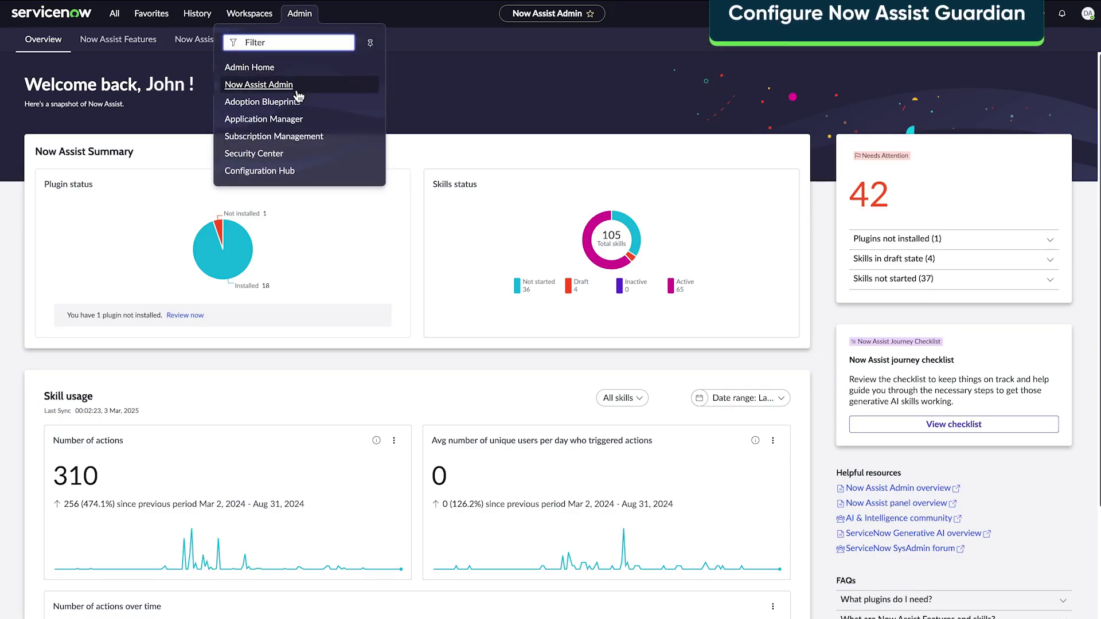
left_click(360, 41)
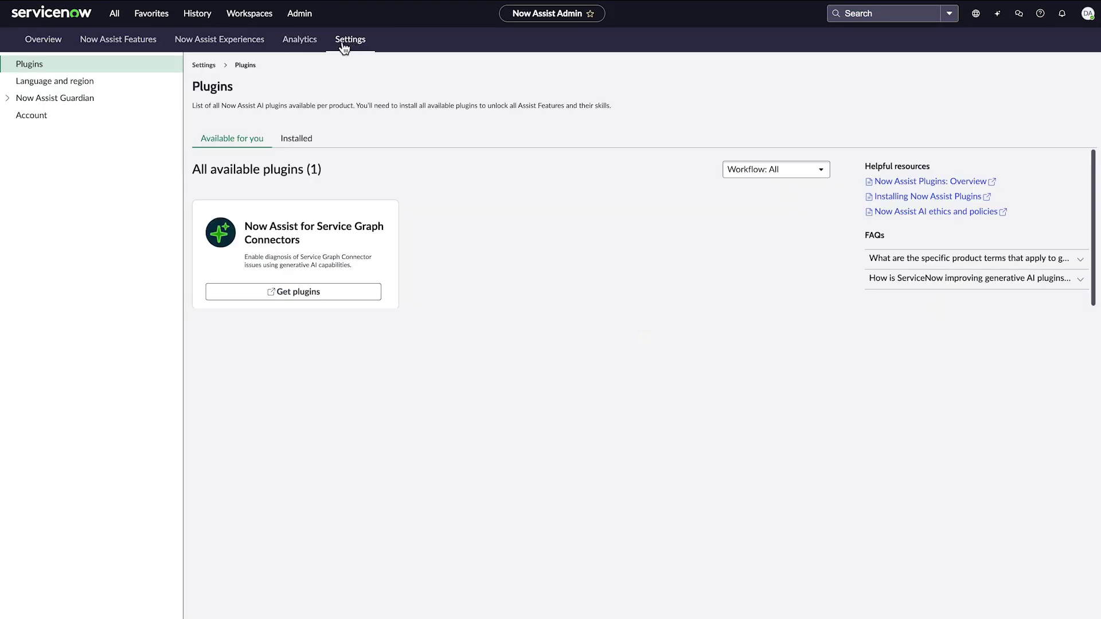
left_click(9, 98)
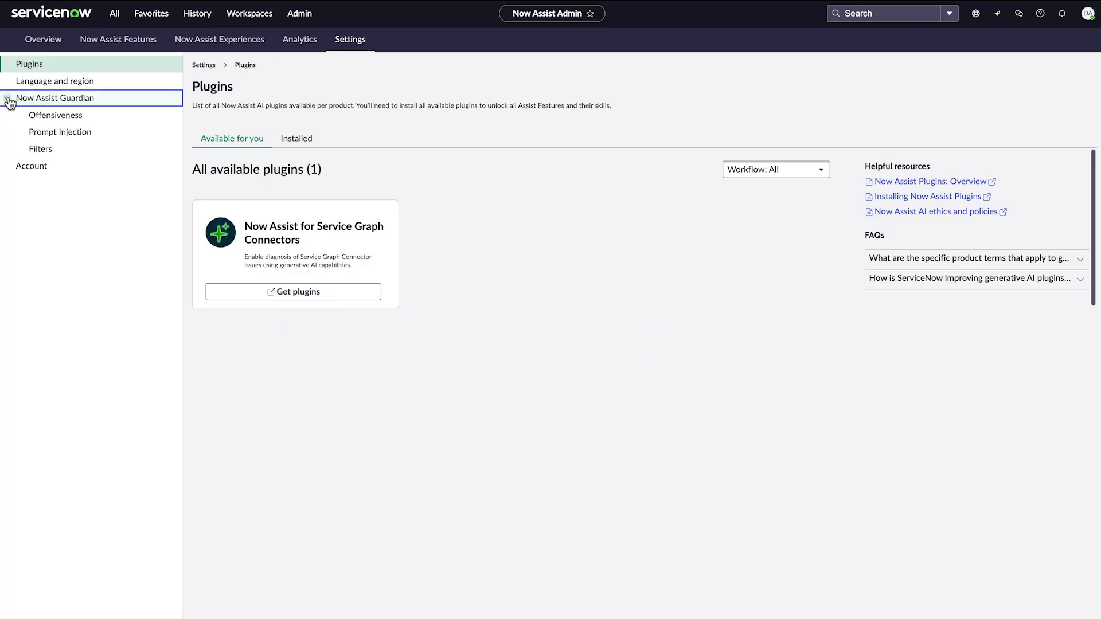
left_click(58, 117)
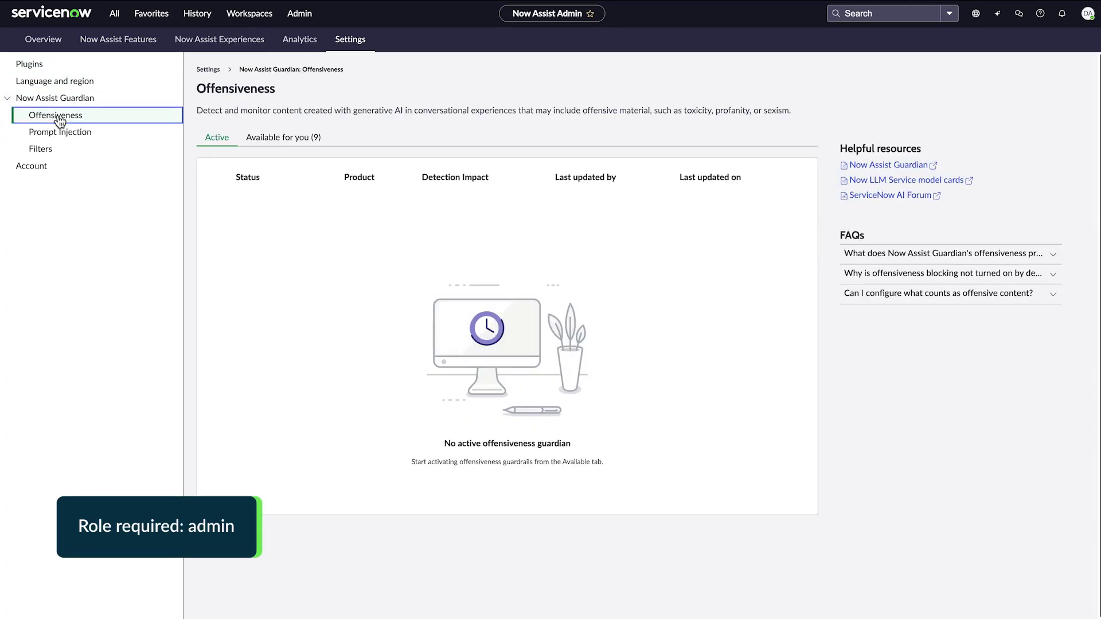
- Activate the ITSM offensiveness guardrail from Available for you with Block and log
left_click(286, 138)
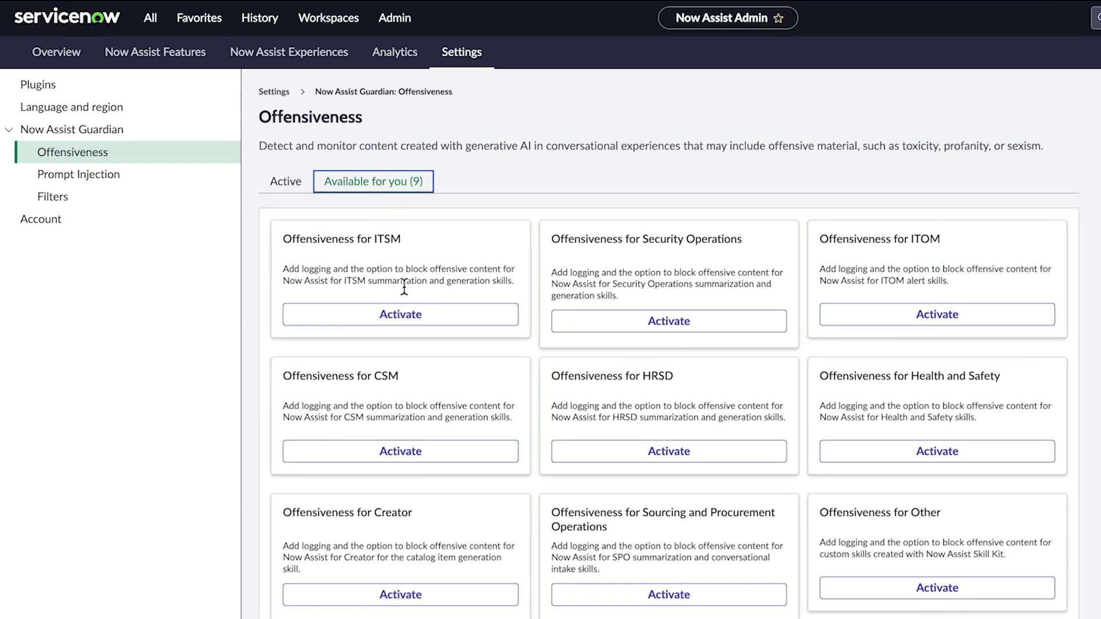
left_click(408, 316)
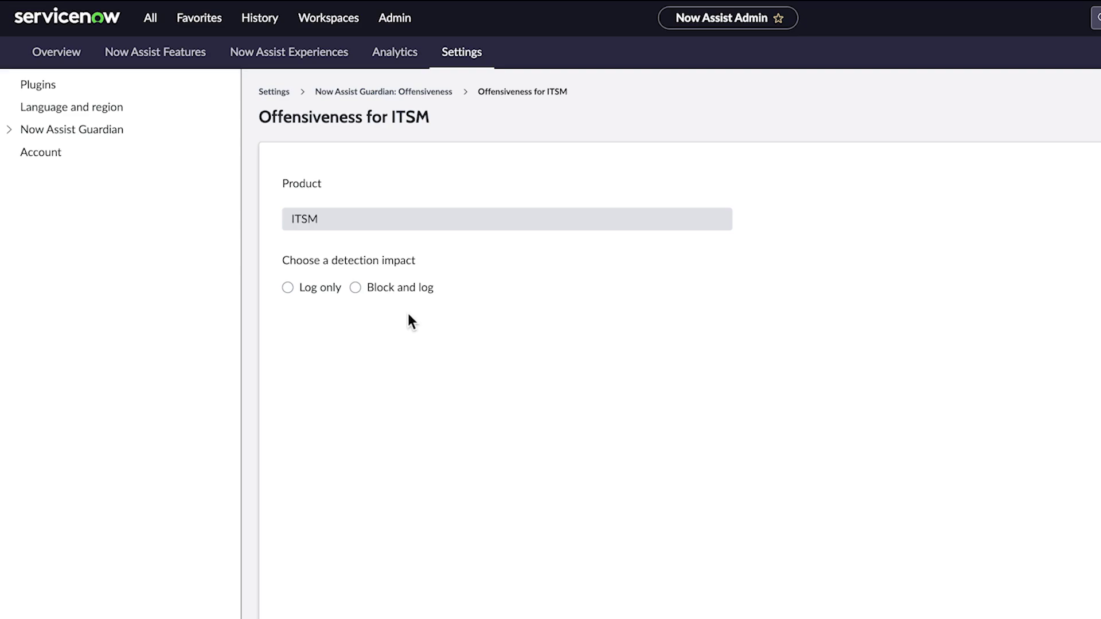
left_click(270, 217)
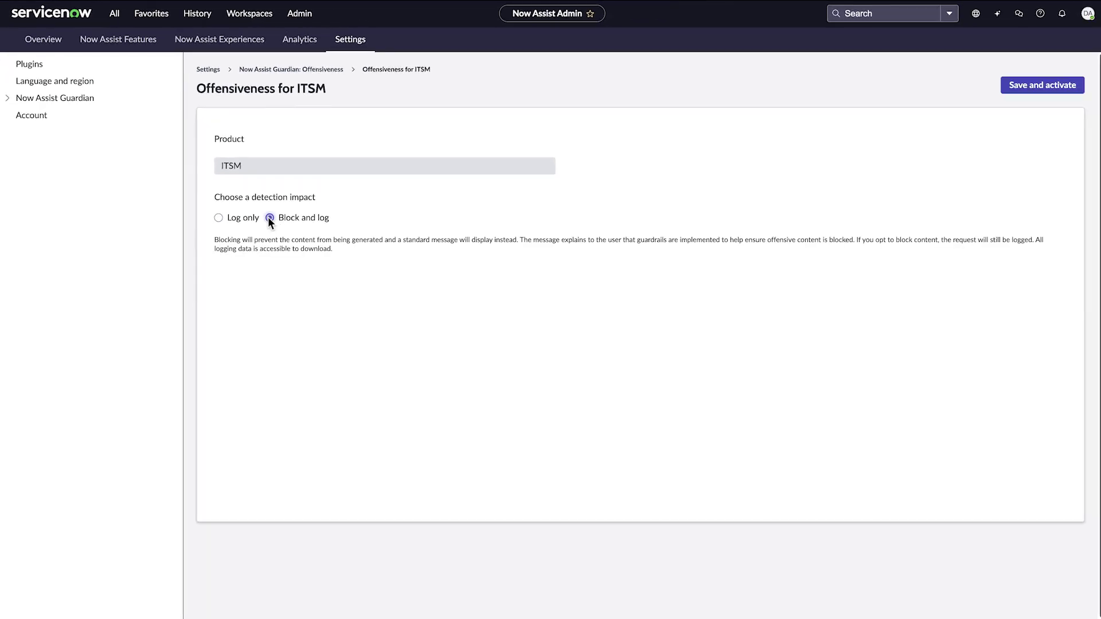
left_click(1041, 86)
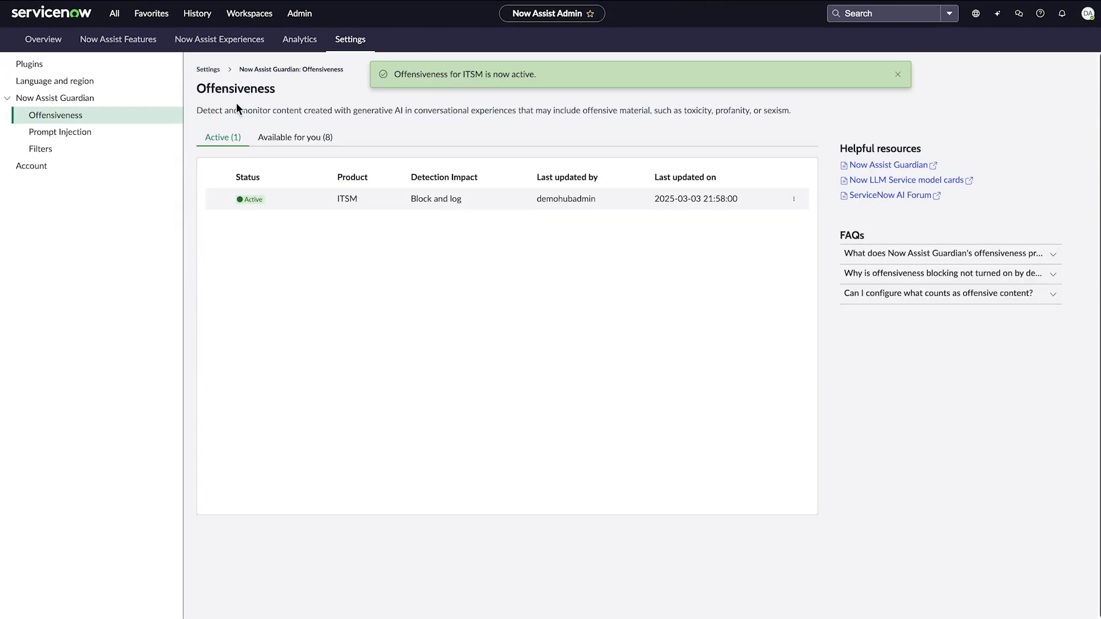
- Toggle Prompt Injection on and save its detection impact as Log only
left_click(64, 133)
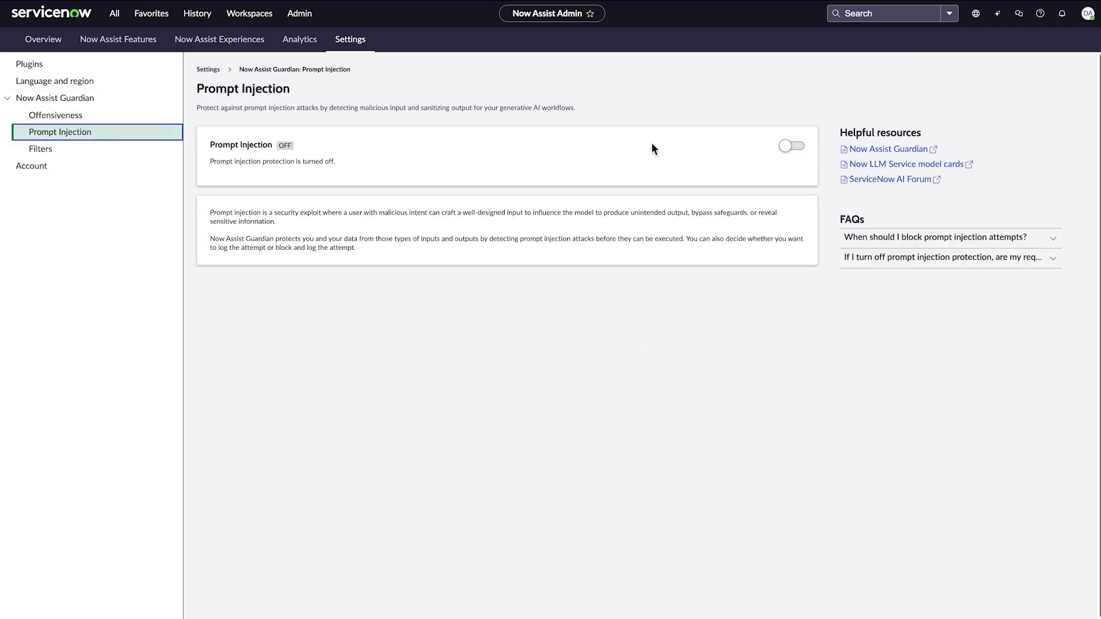
left_click(792, 147)
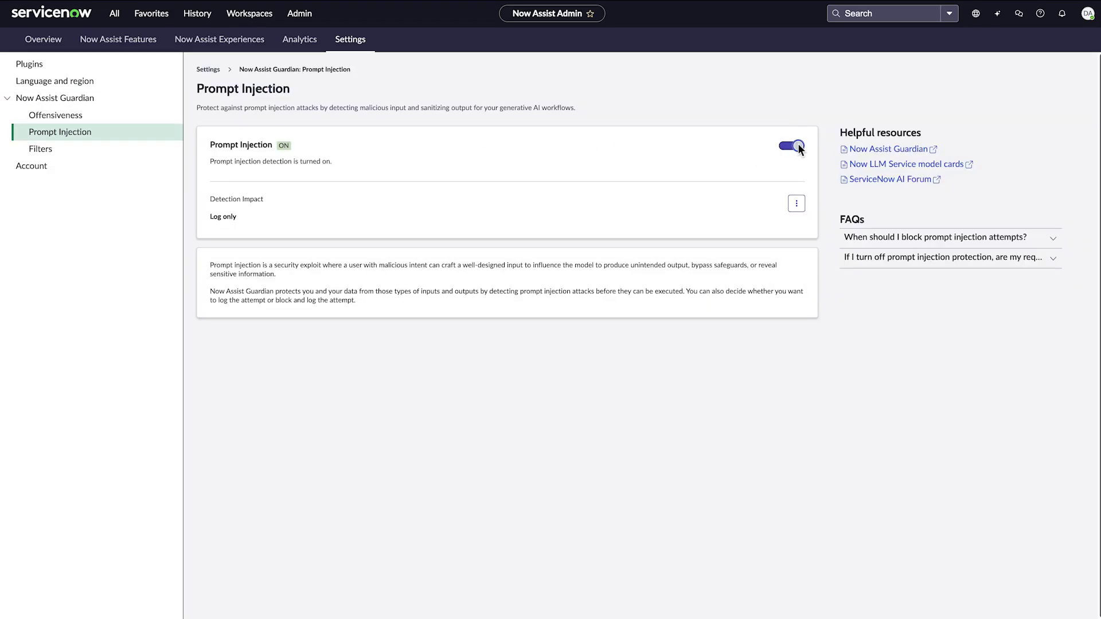
left_click(796, 205)
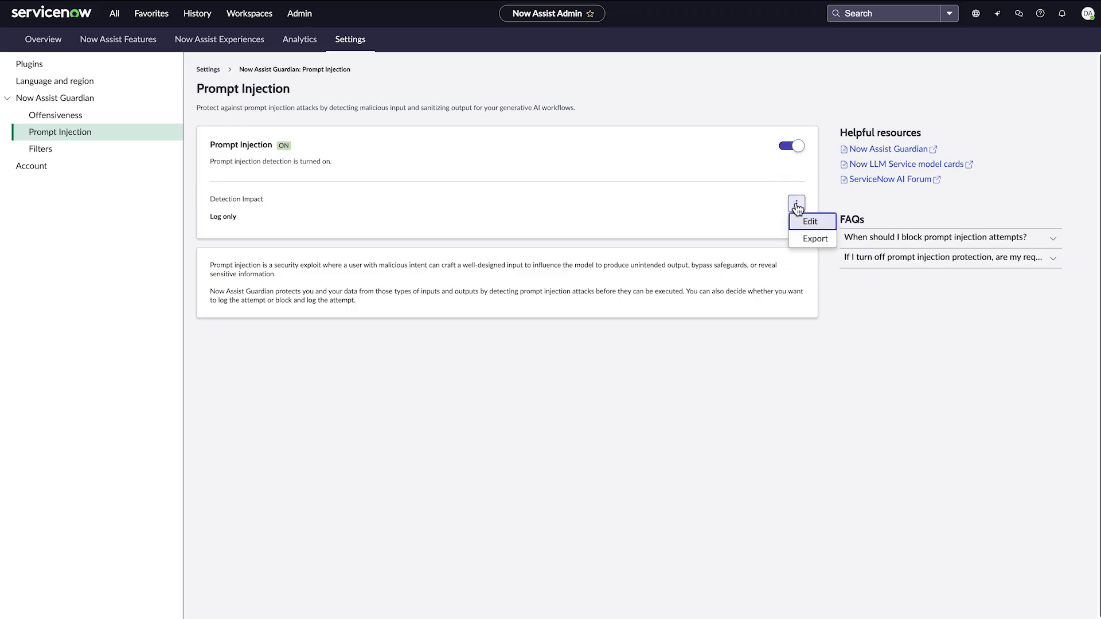
left_click(810, 224)
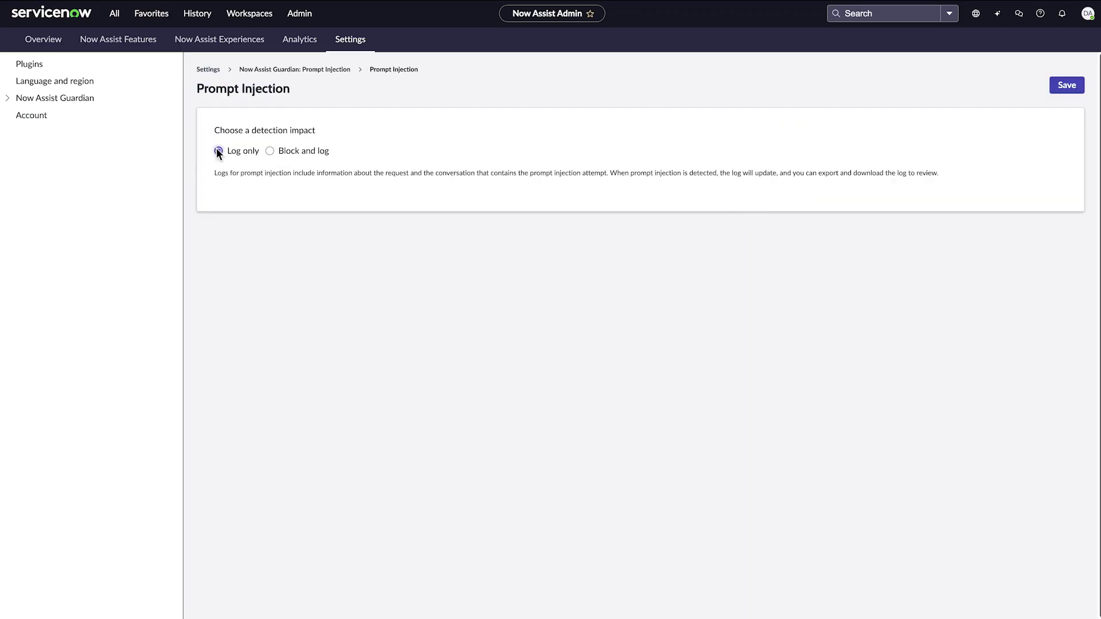
left_click(1062, 89)
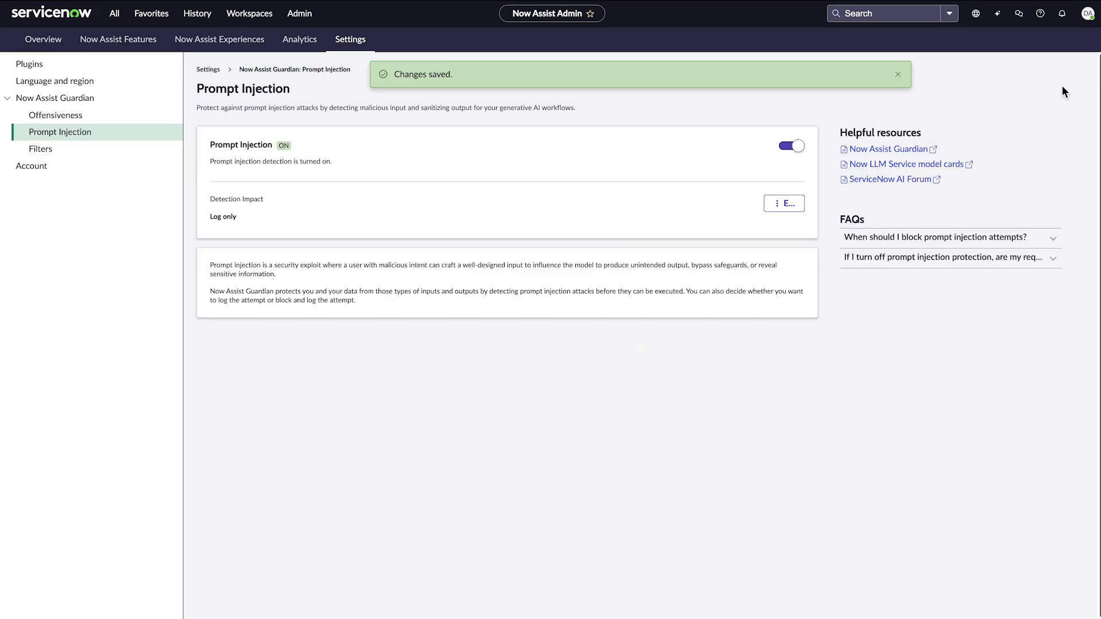